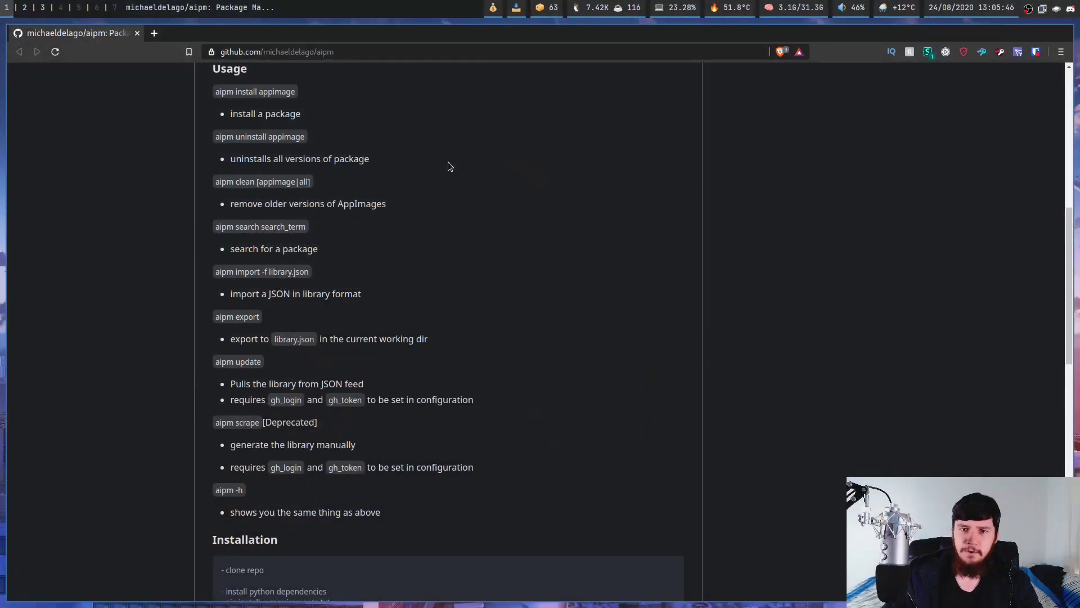
- Scroll the aipm GitHub repository page up to its file list
scroll(448, 161, up, 7)
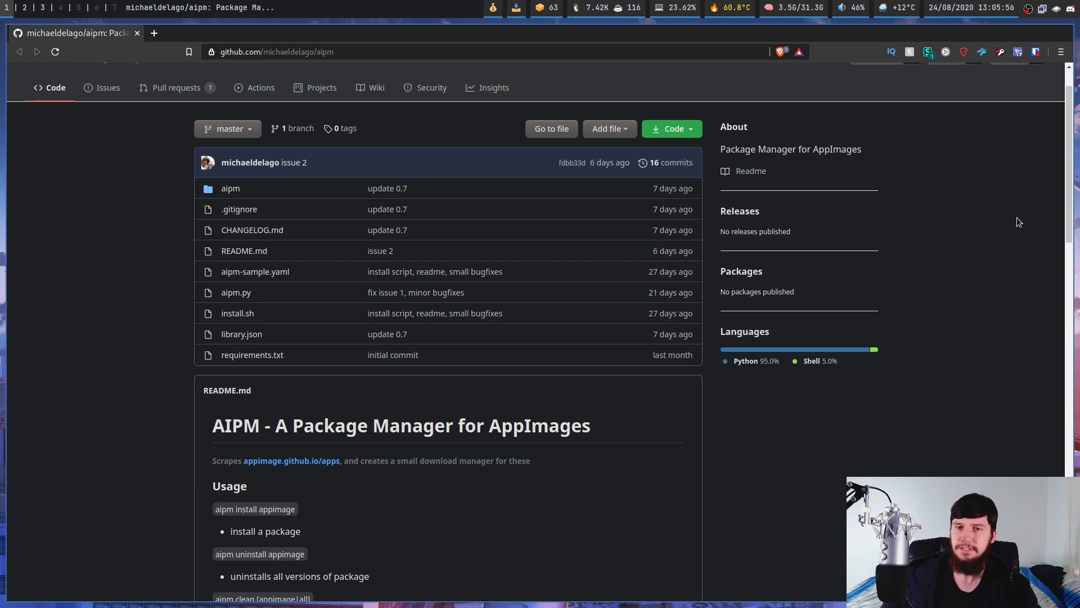
- Scroll up the CPU-X v4.0.1 release page and open a terminal beside the browser
scroll(1010, 208, up, 1)
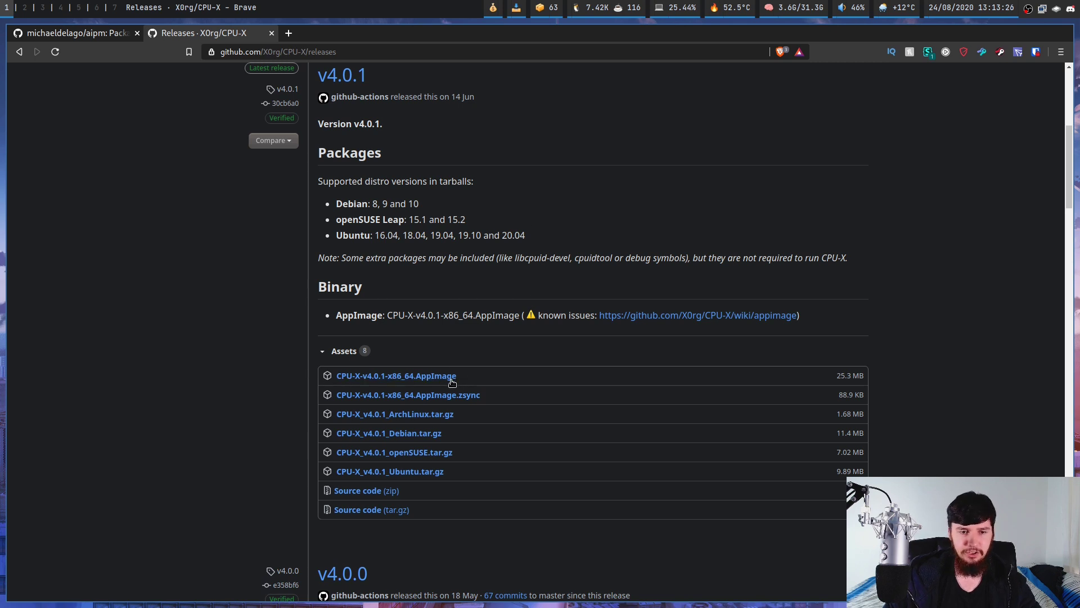
key(super+Return)
- List the home directory in enlarged terminal text to find the CPU-X-v4.0.1-x86_64.AppImage file
text(ls)
key(Return)
key(ctrl+equal)
key(ctrl+equal)
key(ctrl+equal)
key(ctrl+equal)
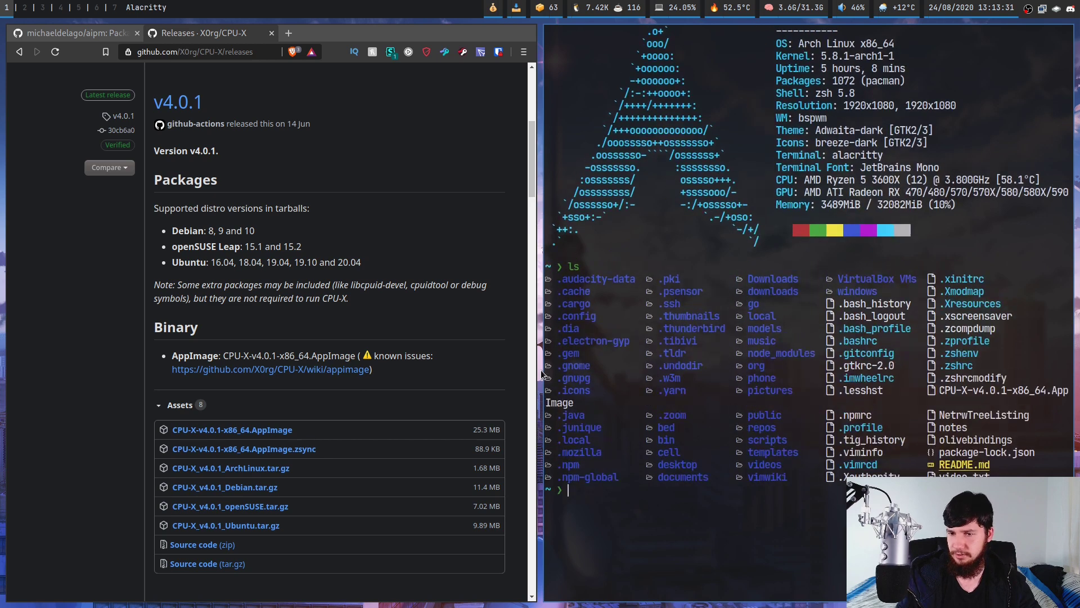
text(ls)
key(Return)
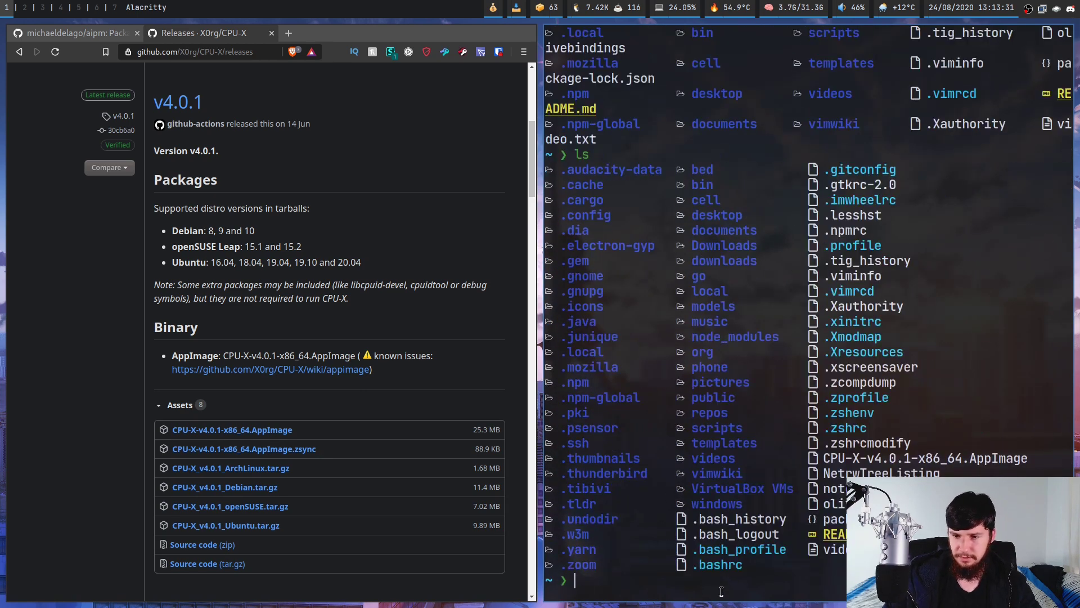
drag(818, 458, 1025, 459)
click(1025, 458)
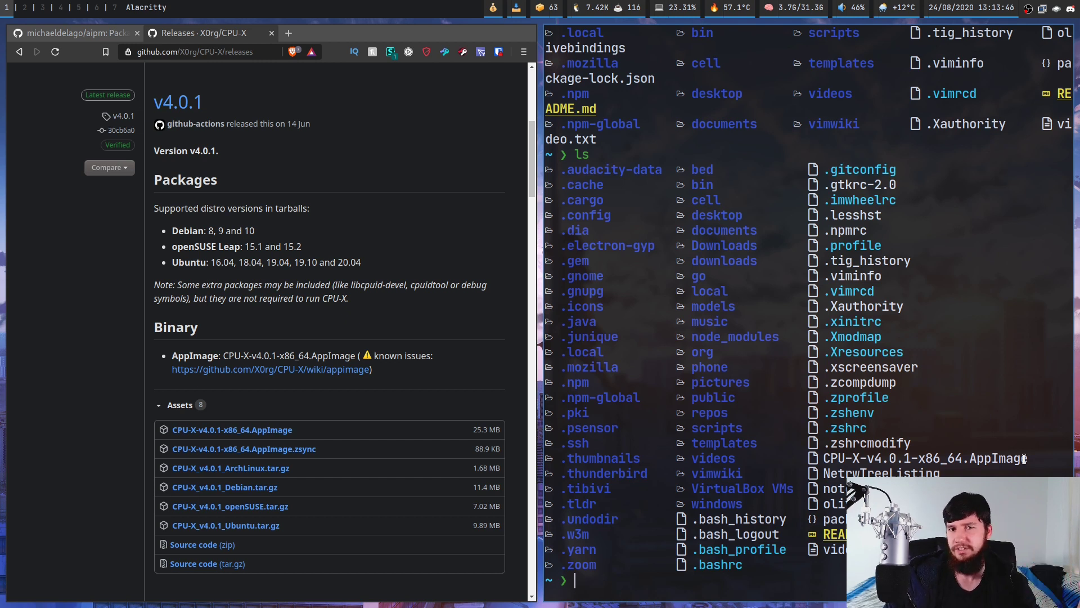
- Install fuse2 with sudo pacman -S fuse2, confirming with y
text(sudo pacm)
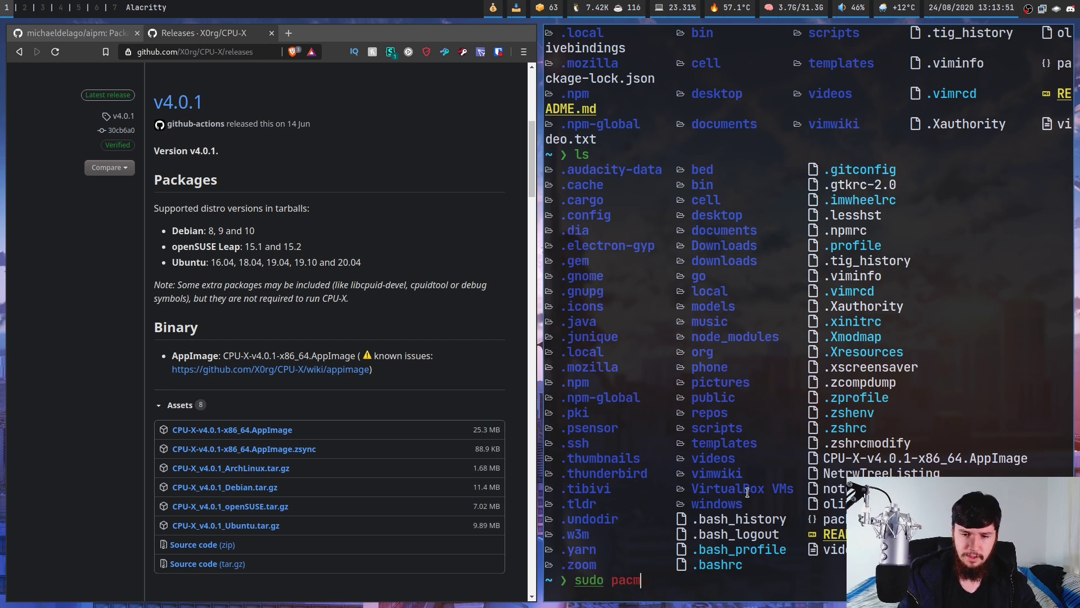
text(an -S fuse2)
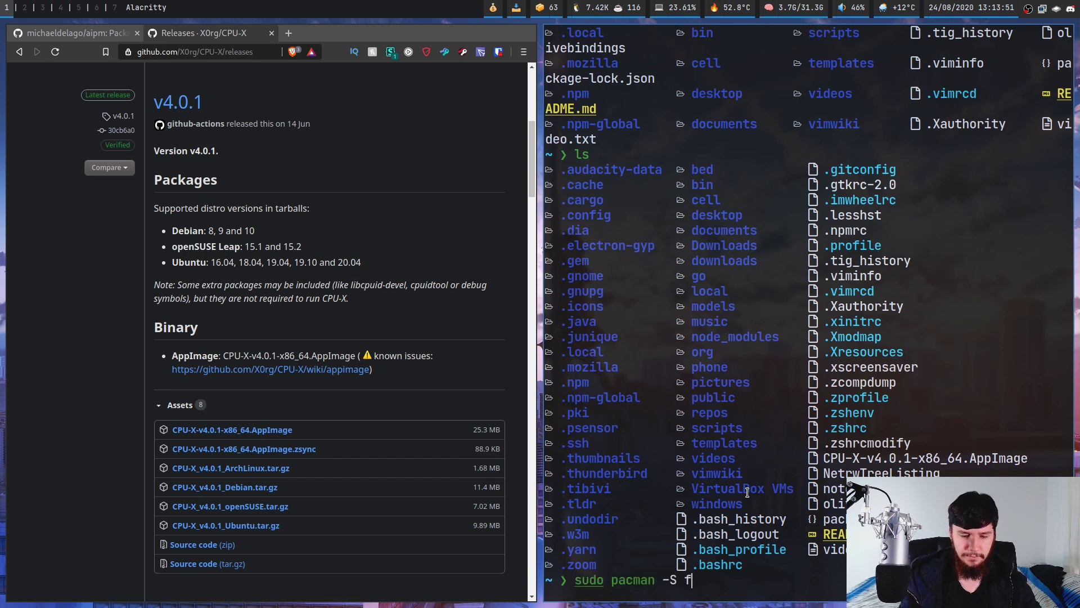
key(Return)
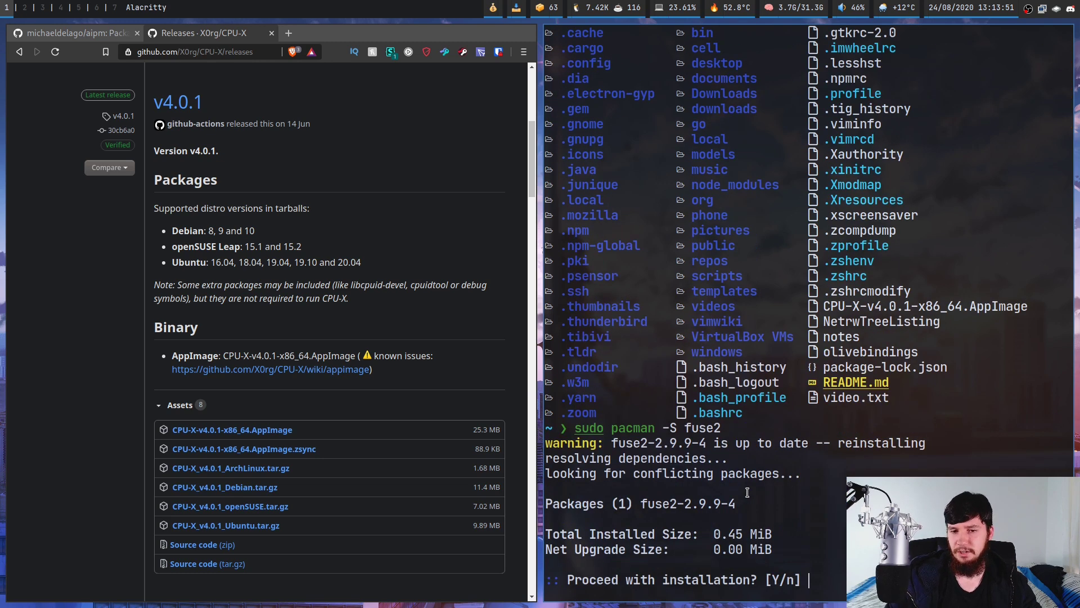
text(y)
key(Return)
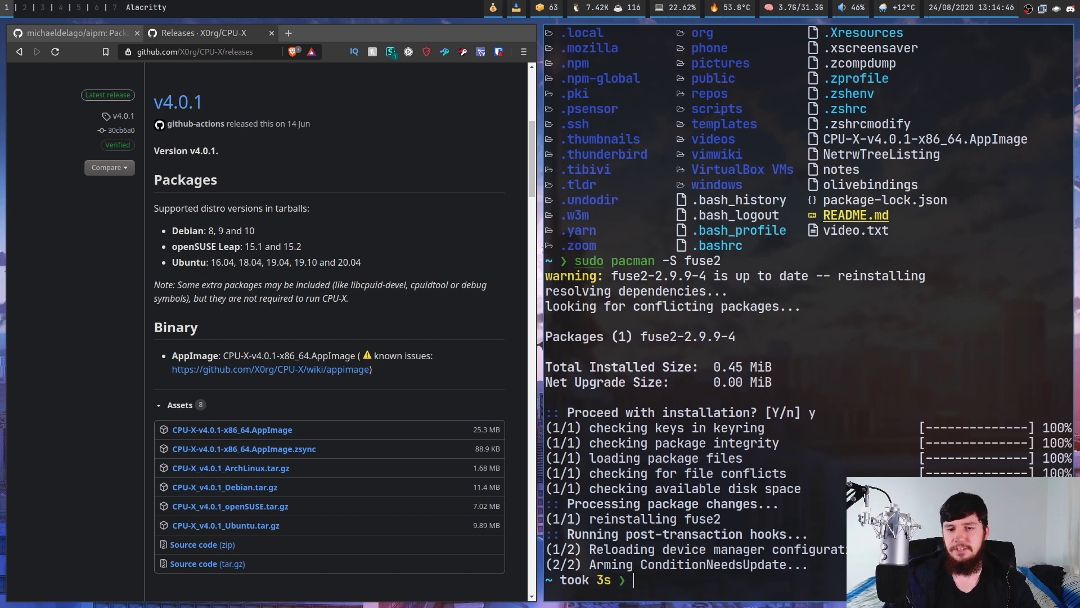
text(chmo)
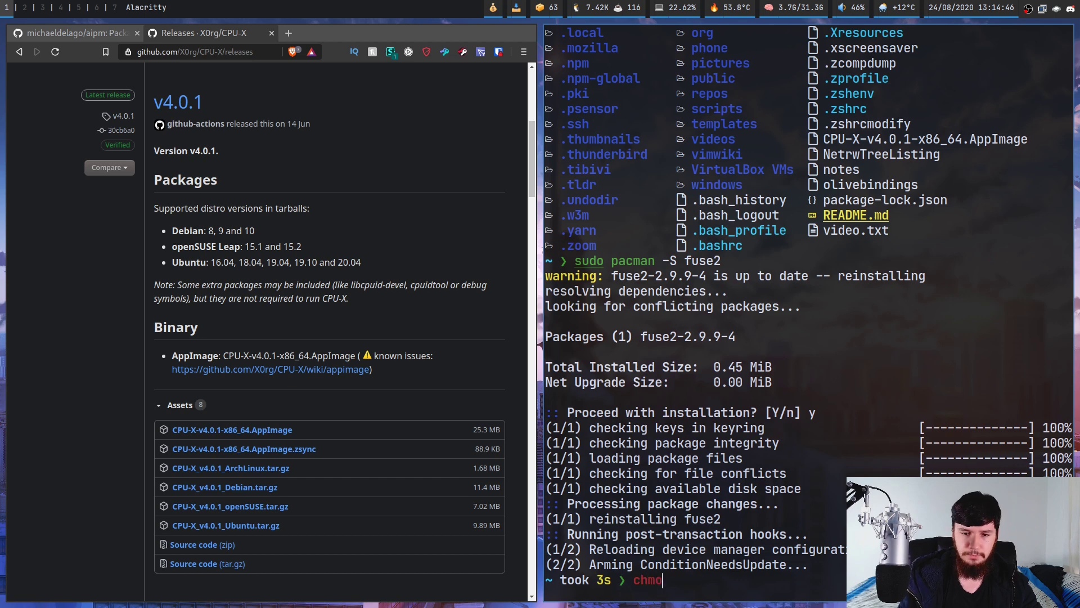
text(d +x CPU)
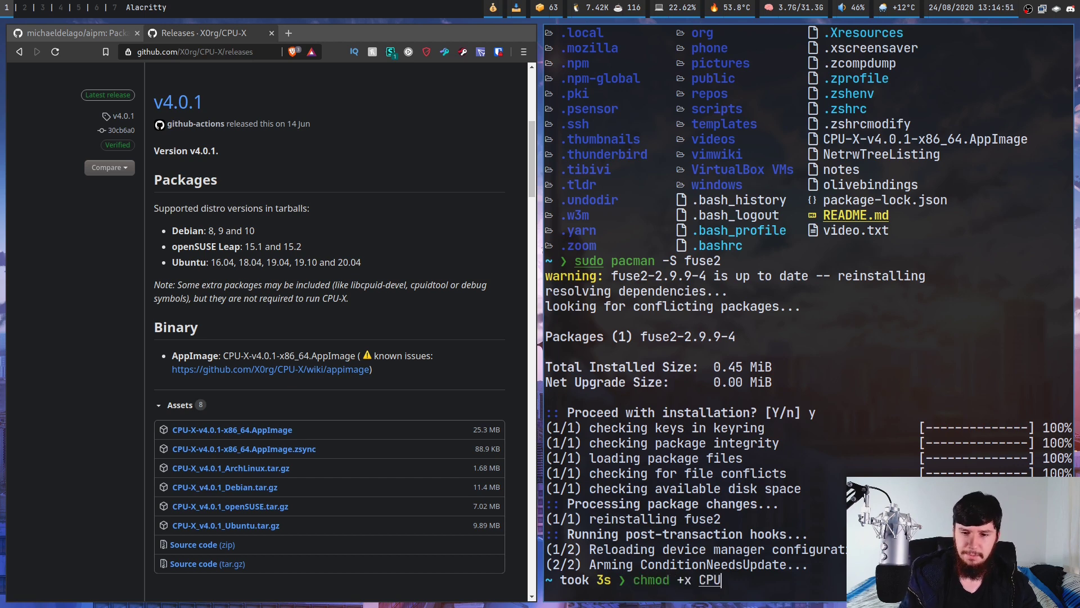
- Make the CPU-X AppImage executable with chmod +x and rename it to CPUX.AppImage
key(Tab)
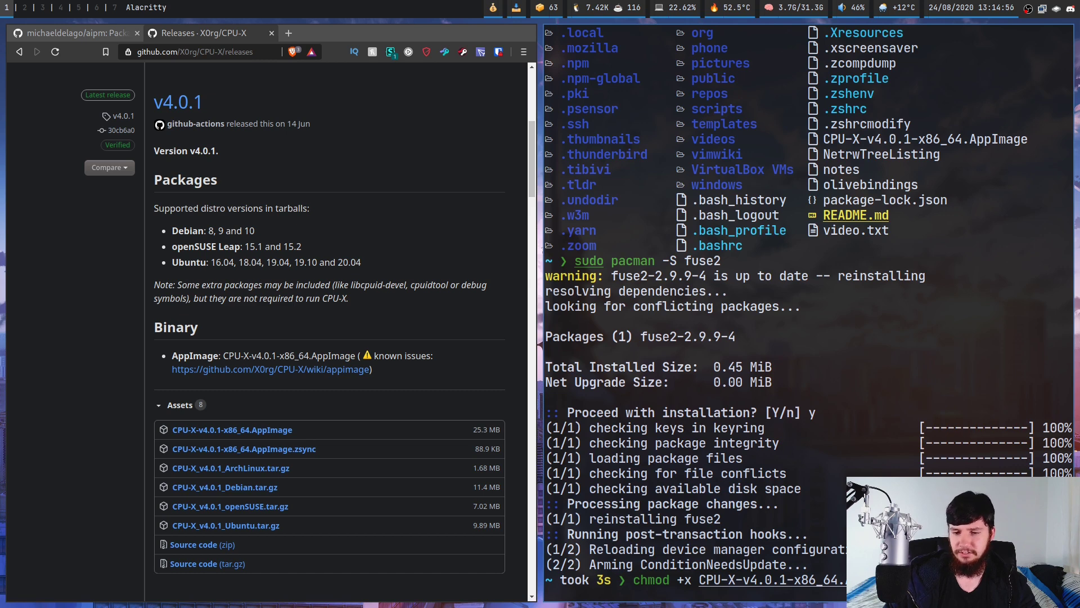
key(Return)
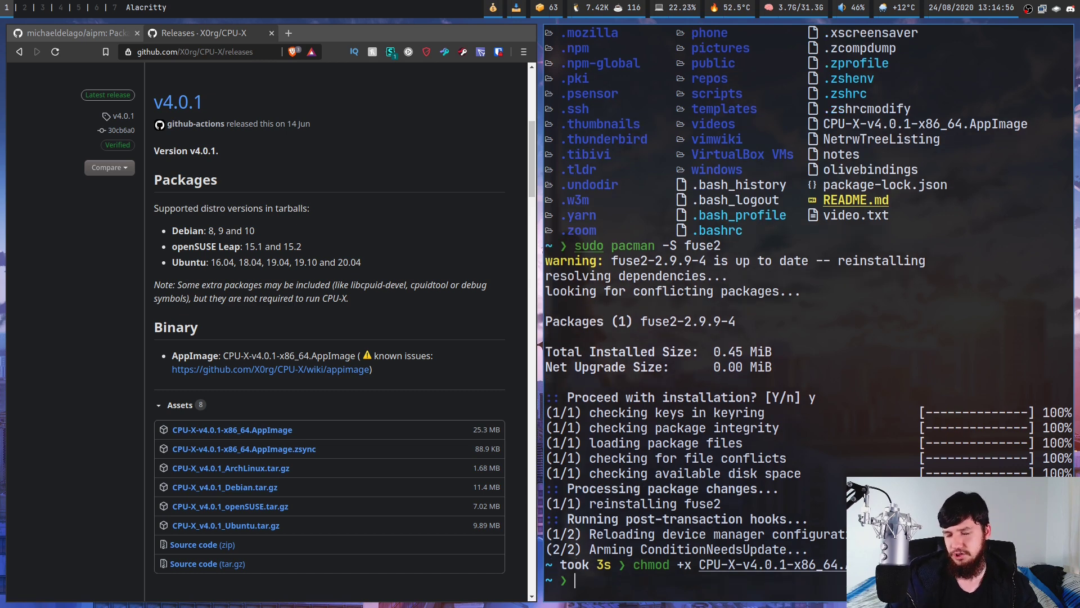
text(mv CPU)
key(Tab)
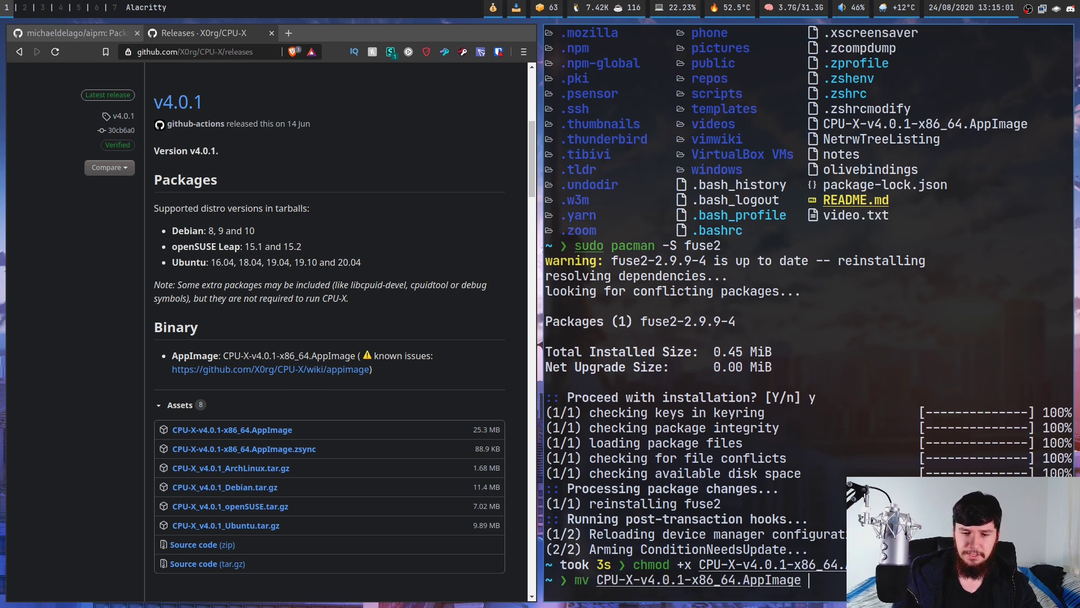
text(CP)
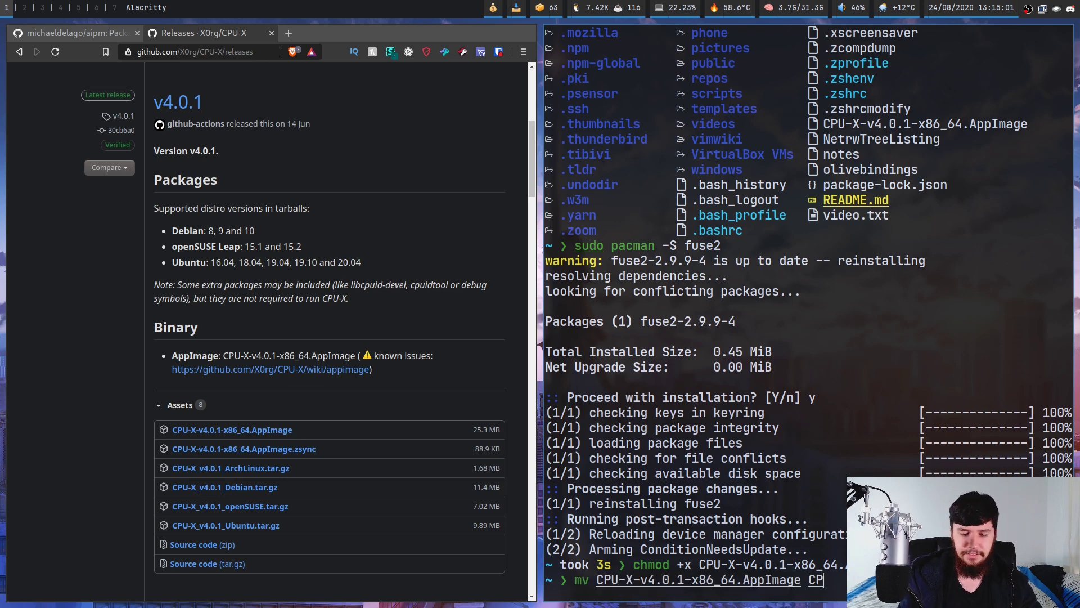
text(UX.)
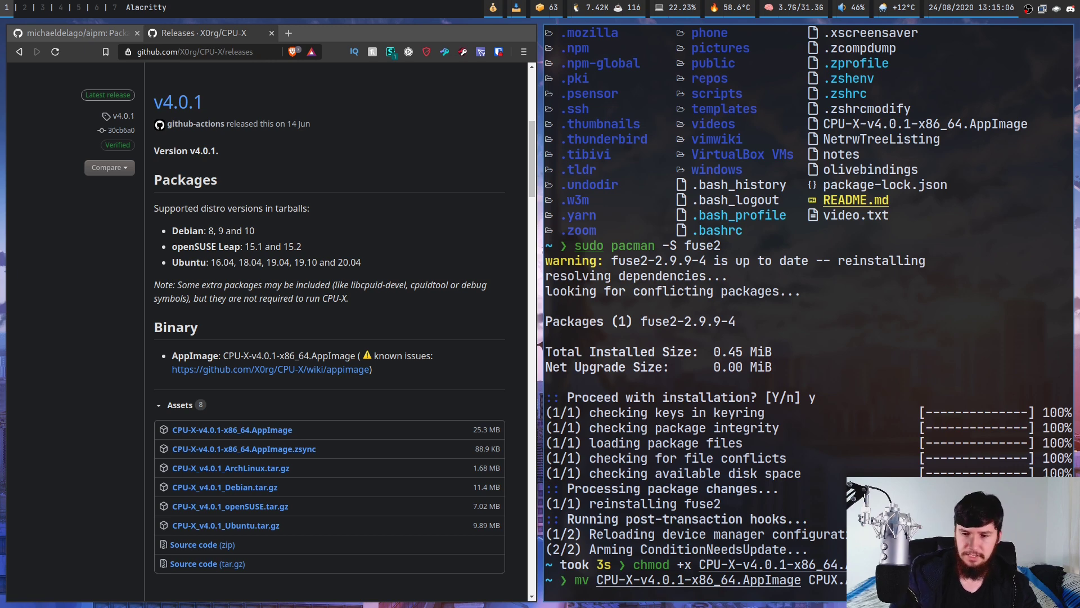
key(Return)
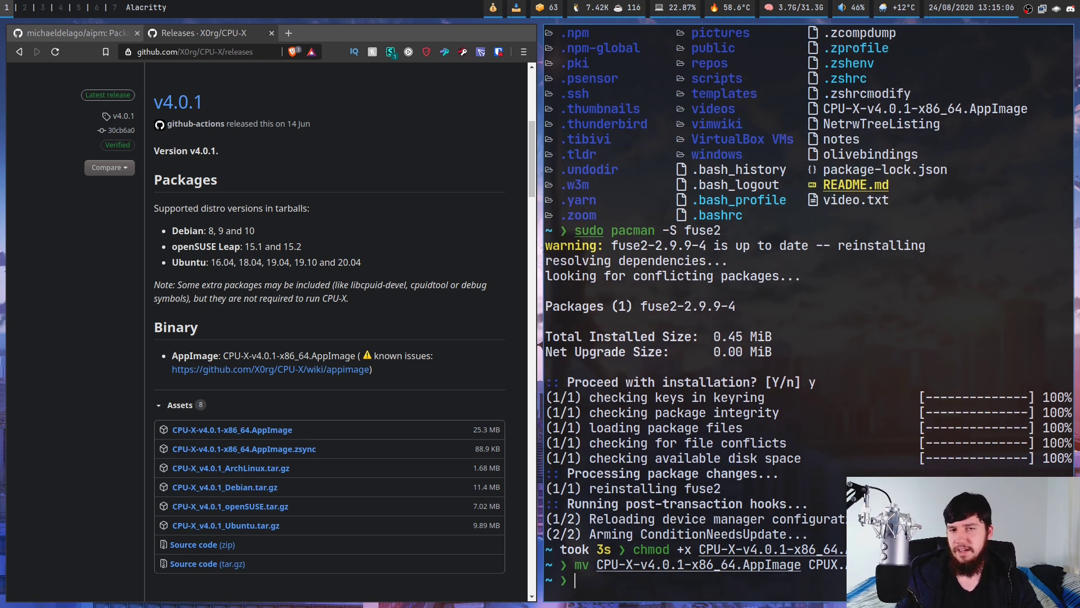
- Launch ./CPUX.AppImage from the terminal
text(./CPU)
key(Tab)
key(Return)
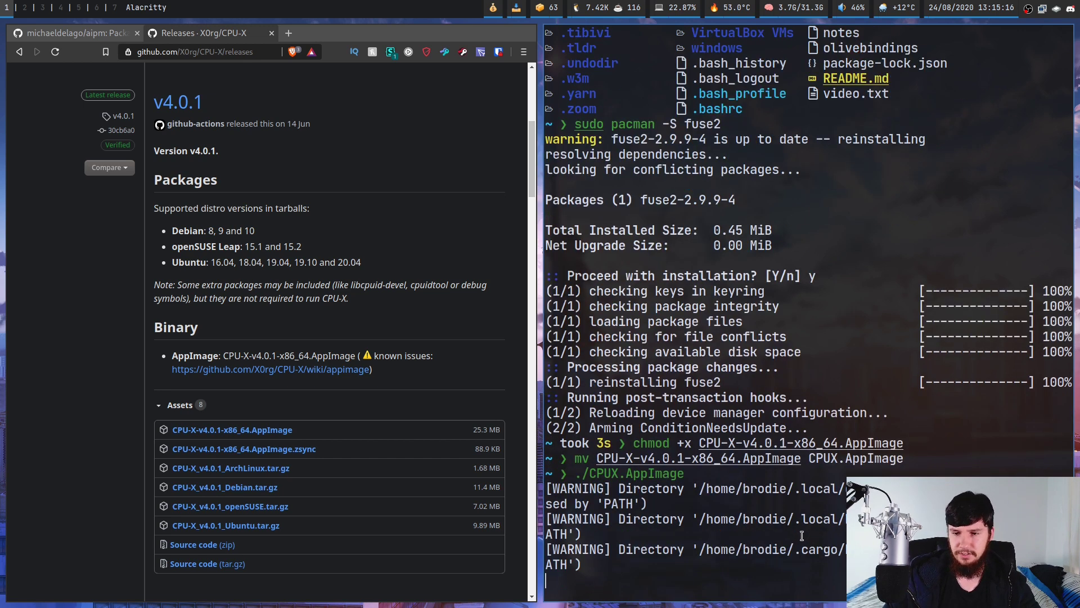